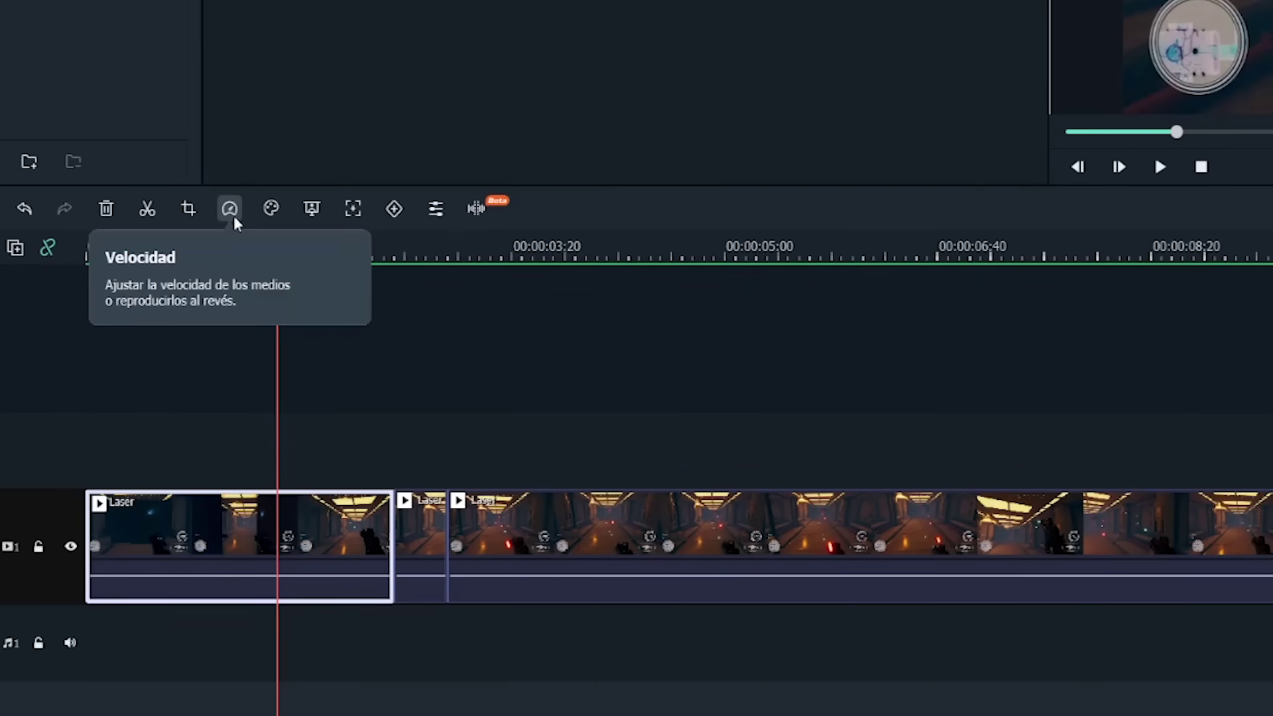
Open the Velocidad speed dropdown for the first Laser clip on the timeline
click(232, 214)
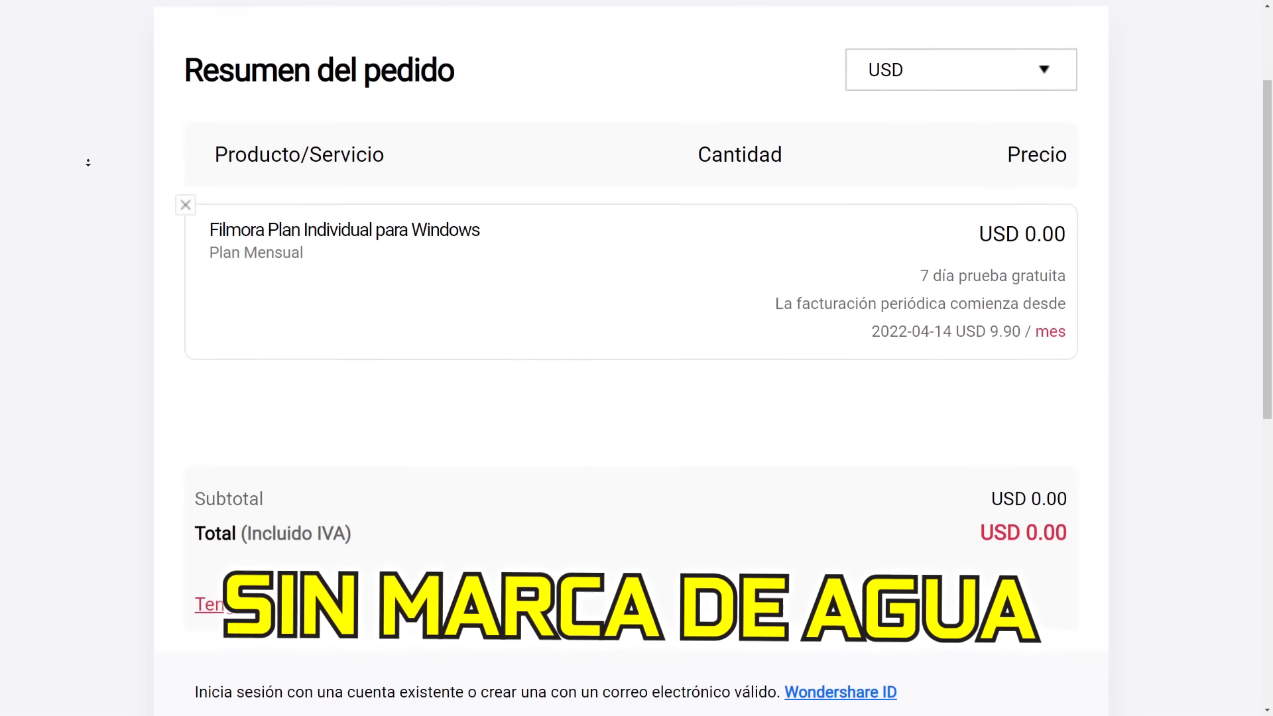
Scroll the order summary to view the USD 0.00 subtotal, total and sign-in section
scroll(89, 162, down, 5)
drag(992, 112, 1011, 121)
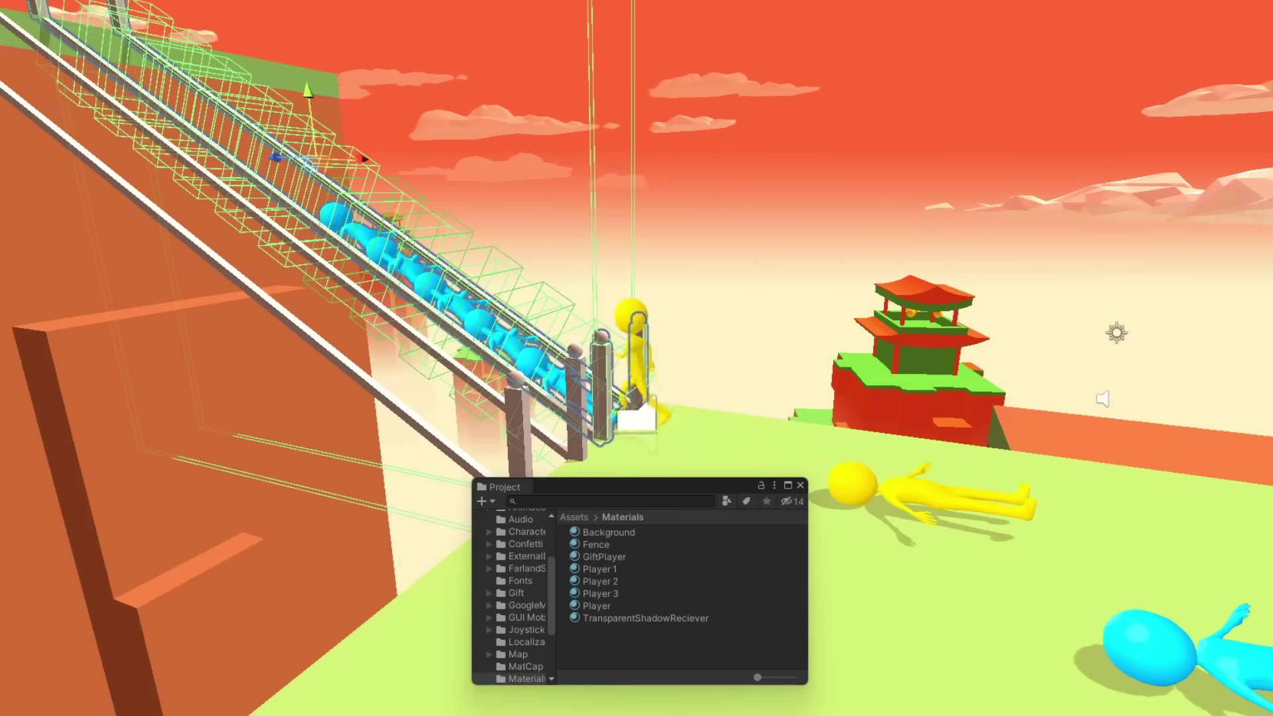
Drag the Player material onto the yellow character so it turns cyan
drag(594, 611, 721, 375)
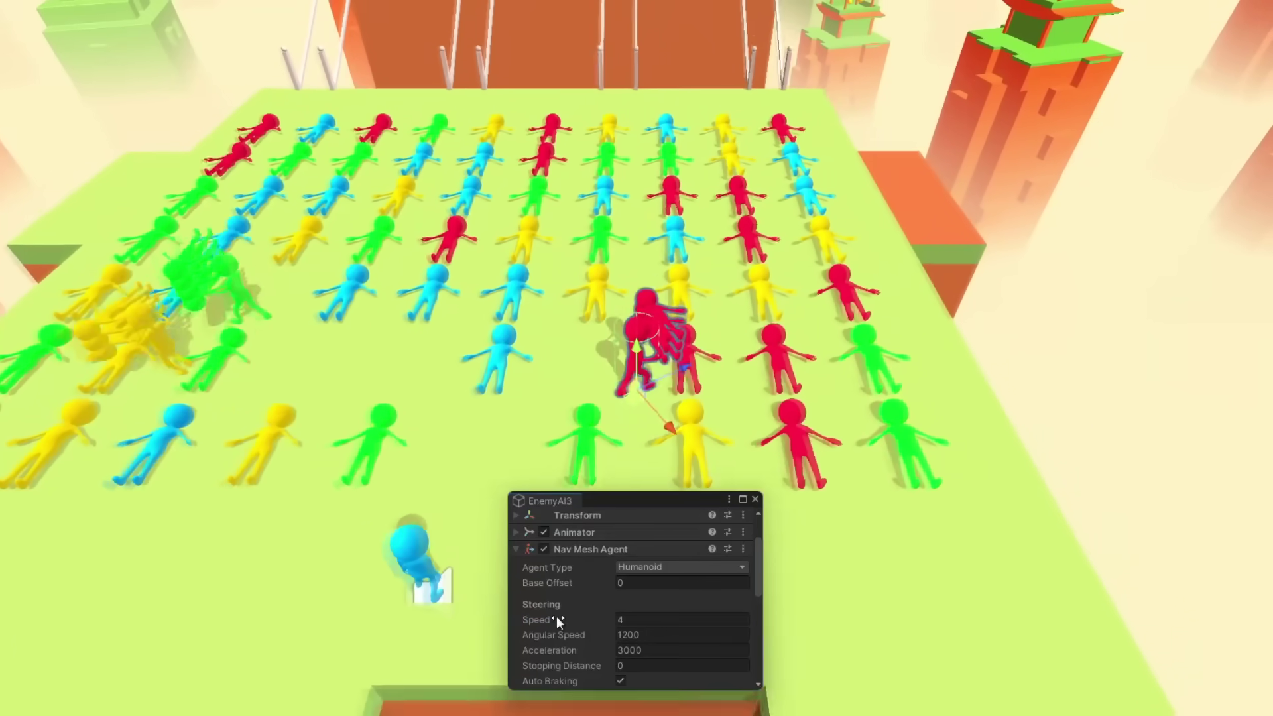
Raise EnemyAI3's Nav Mesh Agent speed from 4 to 5.28
drag(558, 619, 670, 607)
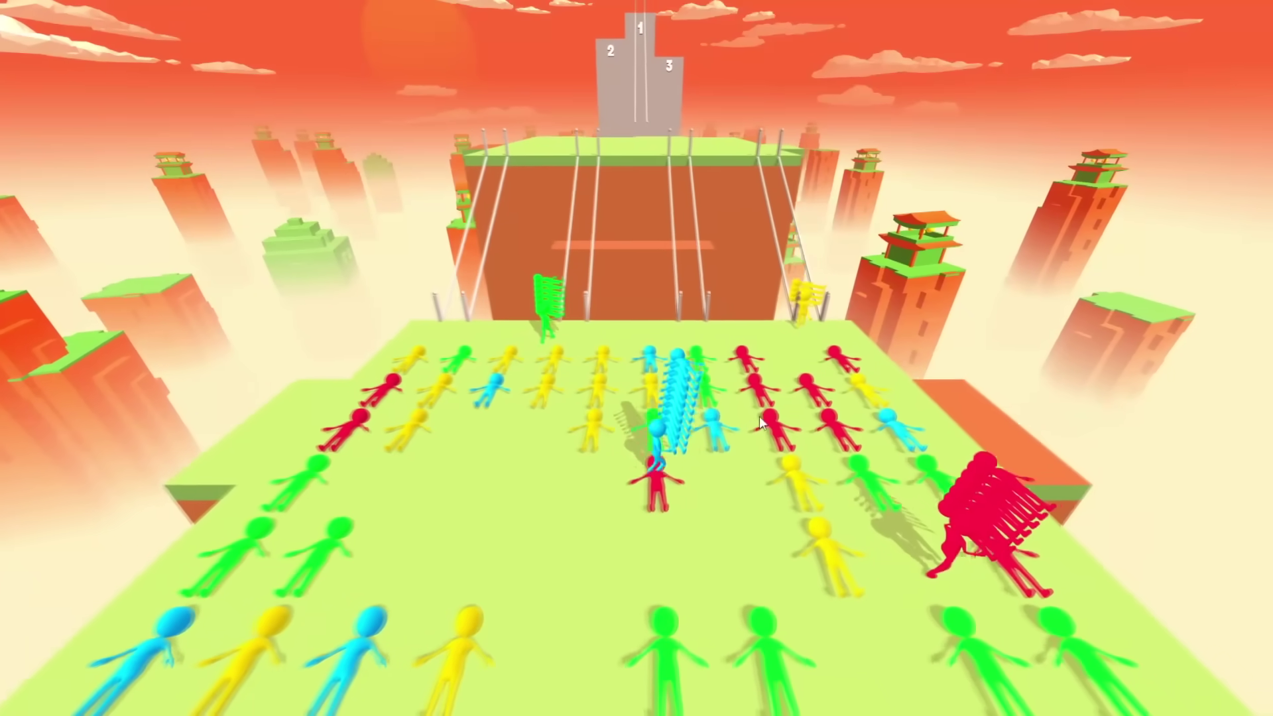
Play the level, running the cyan stack forward to the climbing wall and finishing first
drag(758, 416, 735, 321)
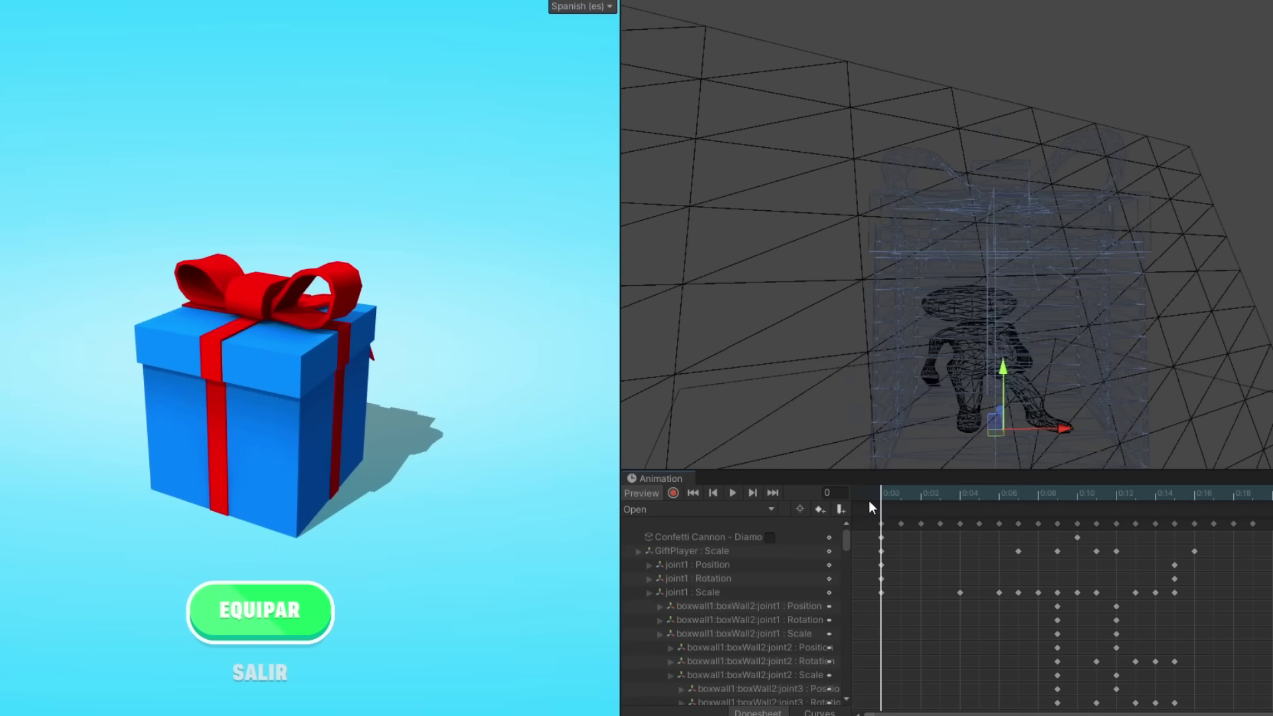
Give the menu character the pink skin, then step its Select Texture list to a red texture
mouse_move(870, 503)
mouse_down()
mouse_move(1220, 511)
mouse_move(921, 527)
mouse_up()
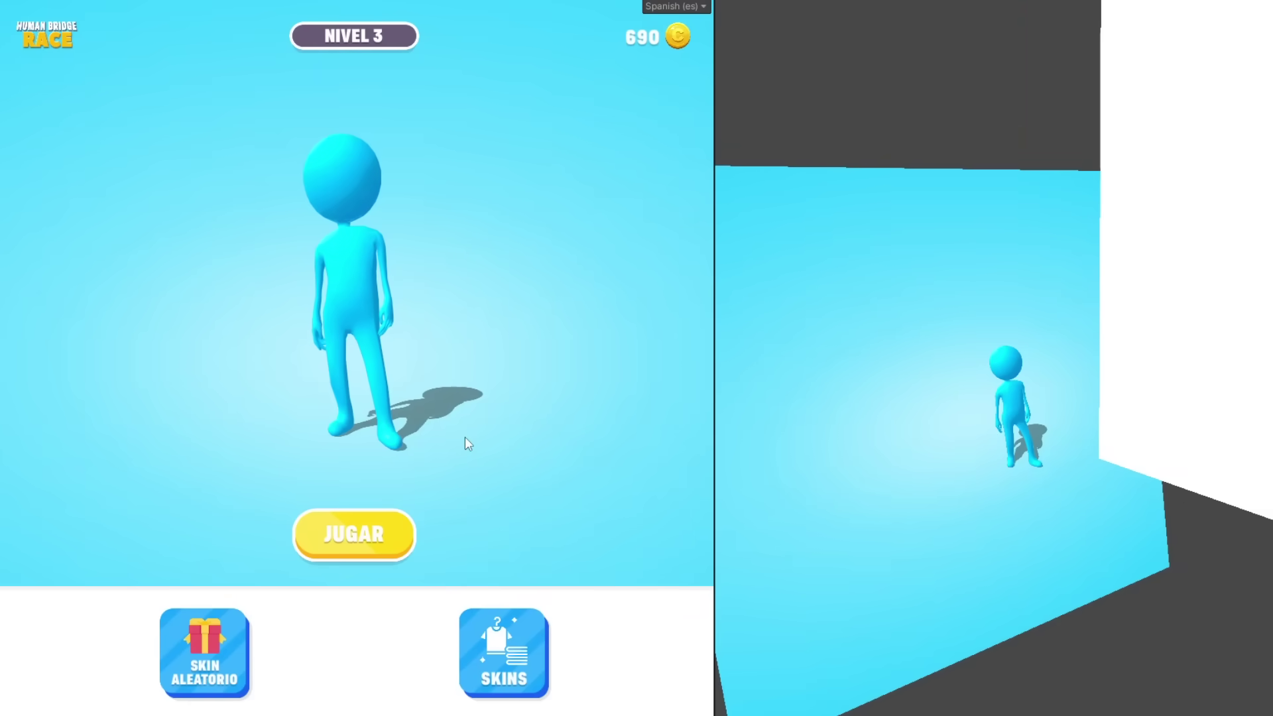
click(501, 640)
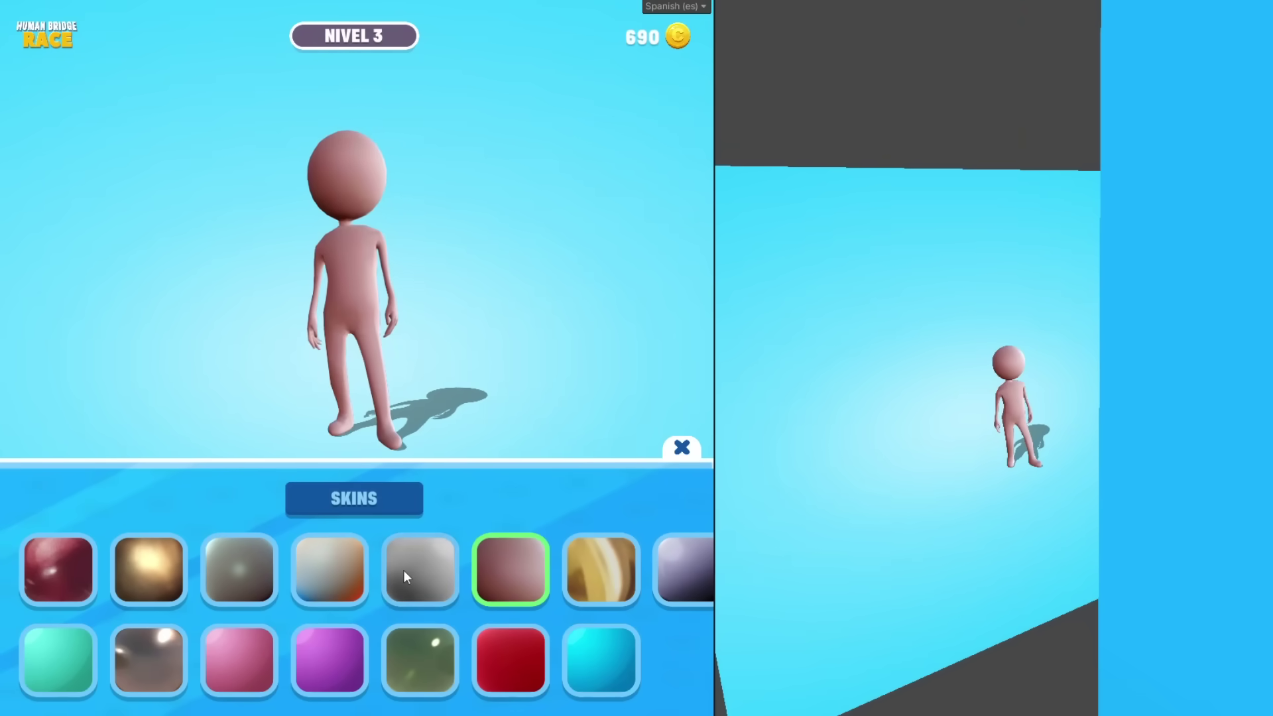
click(208, 385)
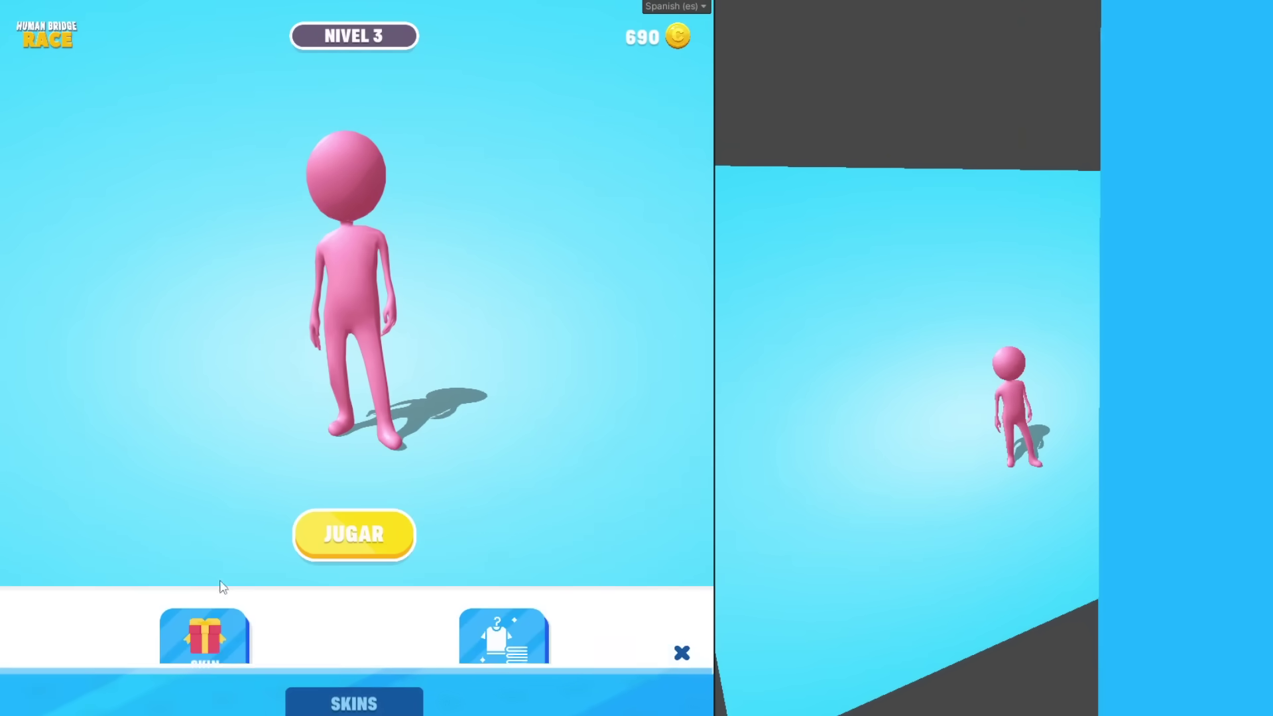
click(199, 627)
click(358, 448)
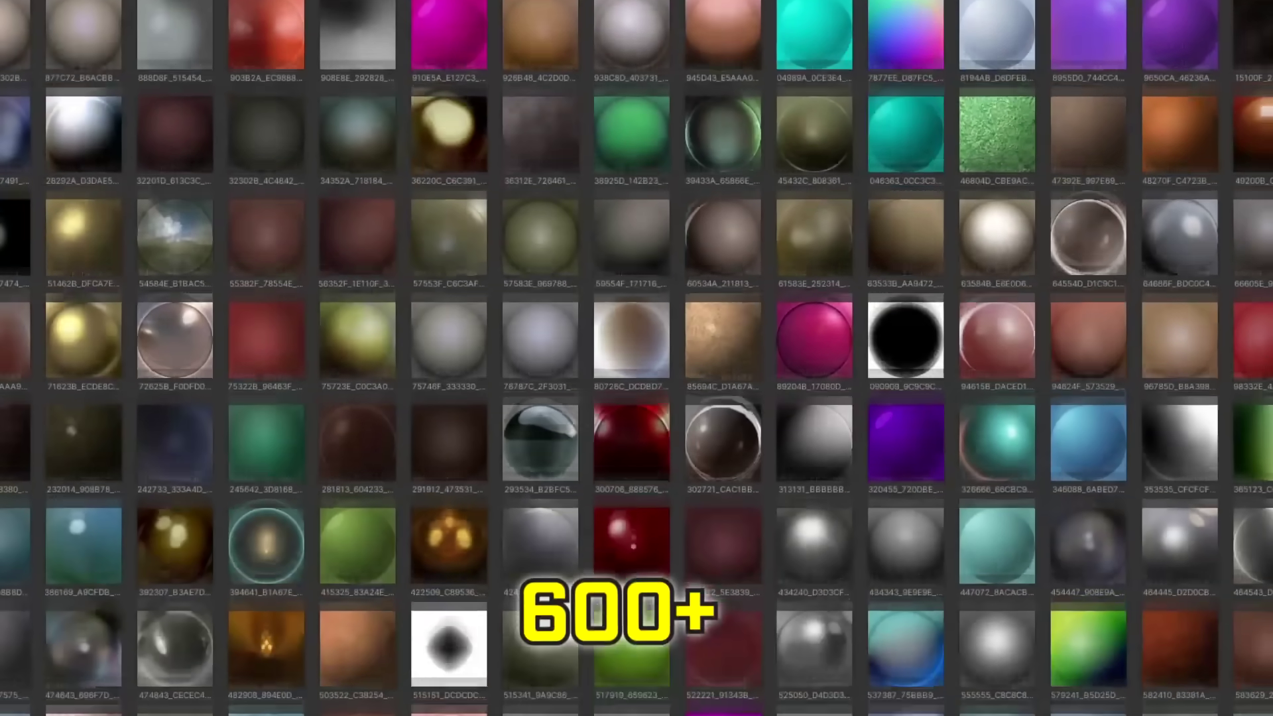
key(Down)
key(Down)
key(Down)
key(Down)
key(Down)
key(Down)
key(Down)
key(Down)
key(Down)
key(Down)
key(Down)
key(Down)
key(Down)
key(Down)
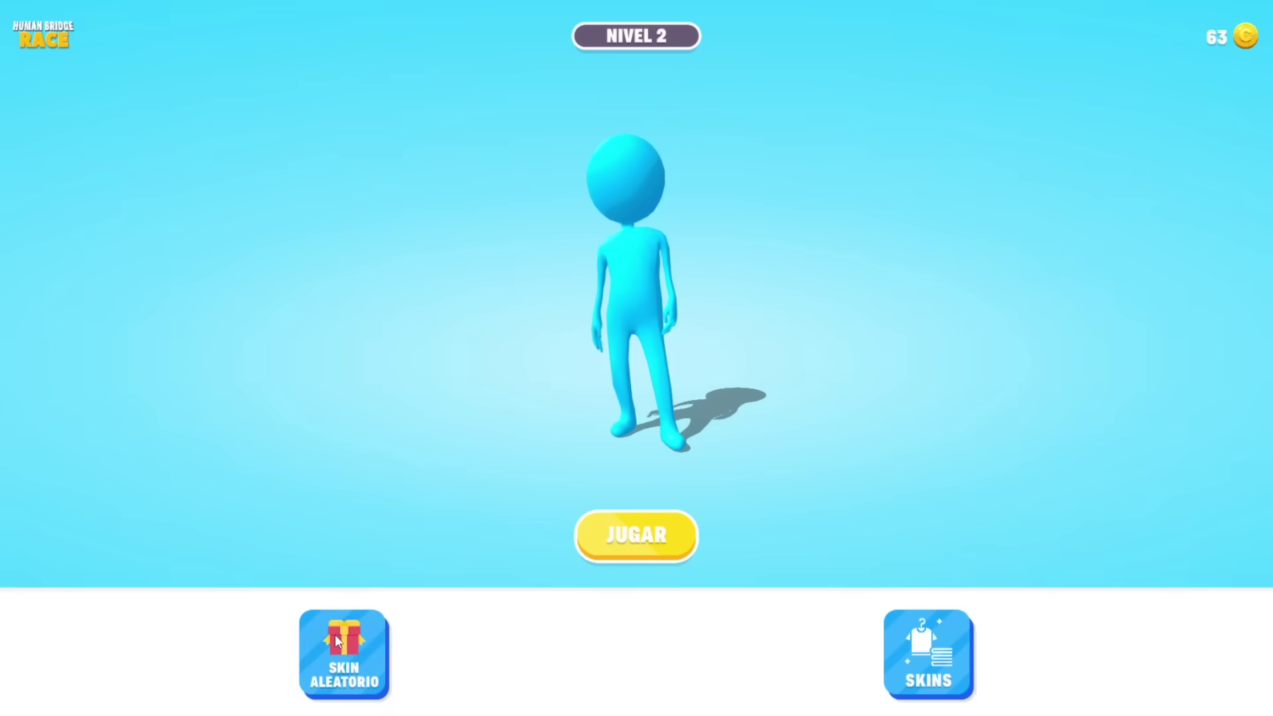
Continue to the main menu and claim the free random skin with GRATIS, launching the AdMob test ad
click(333, 639)
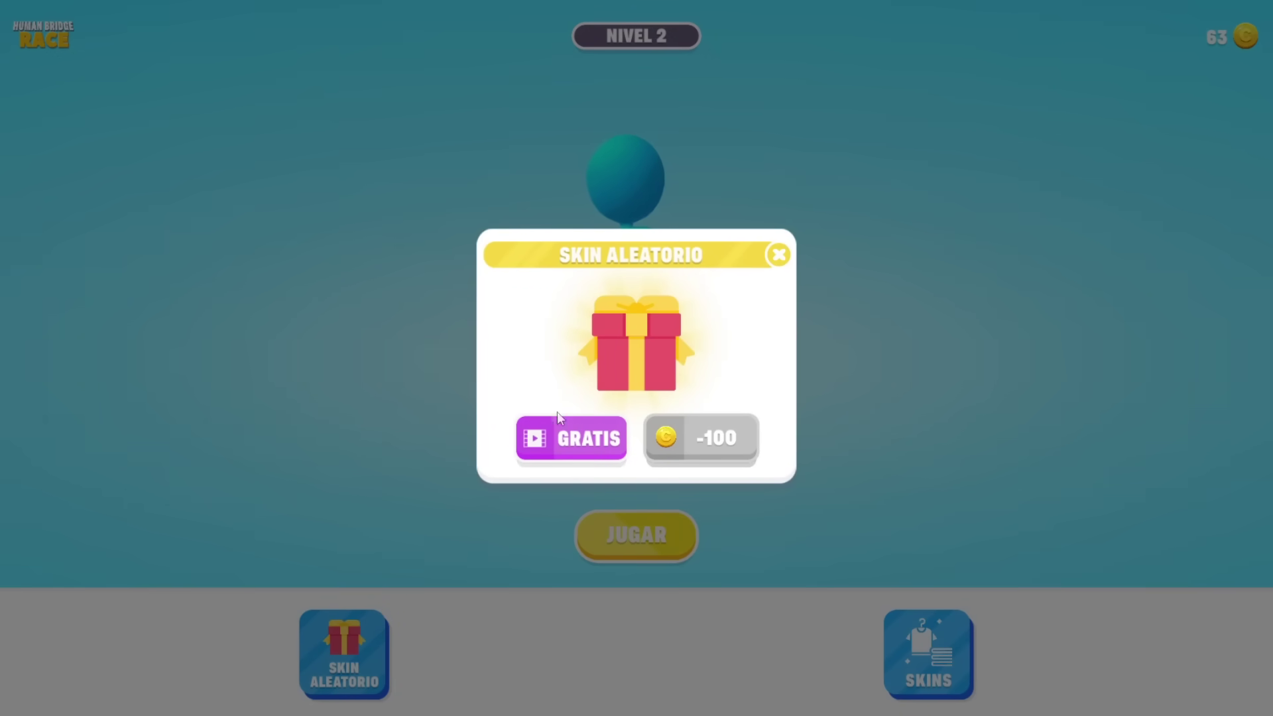
click(557, 457)
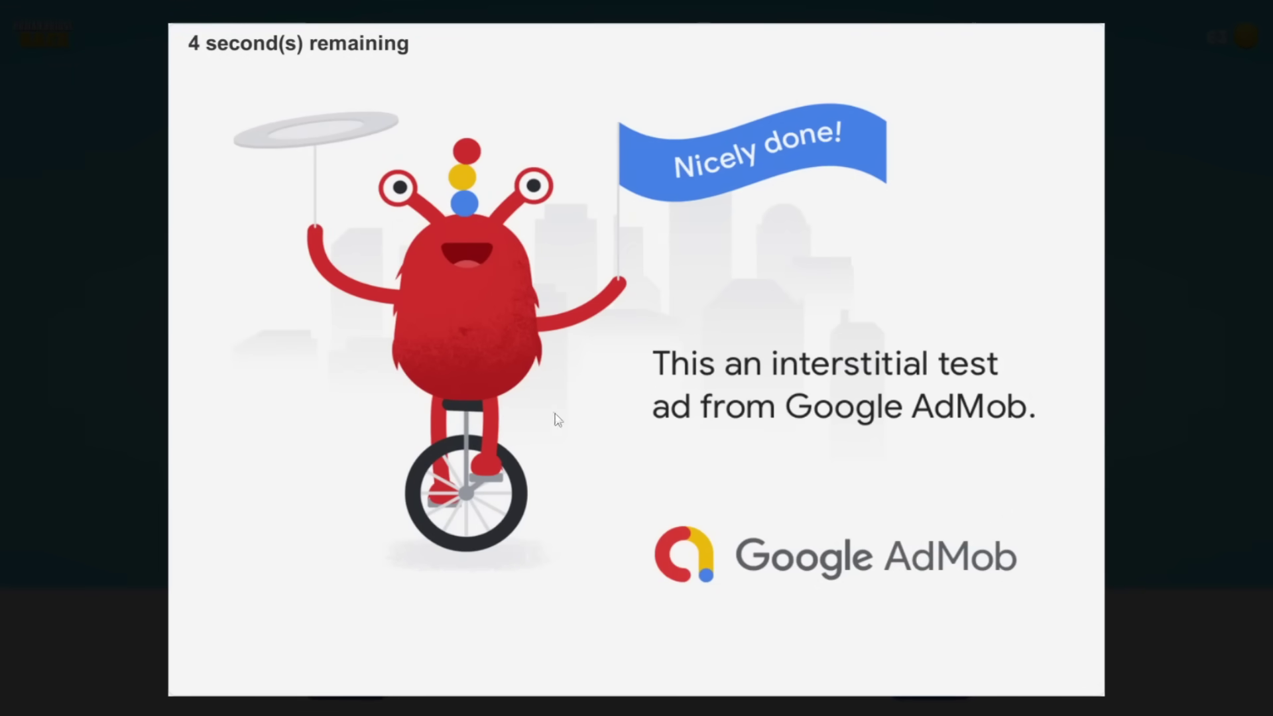